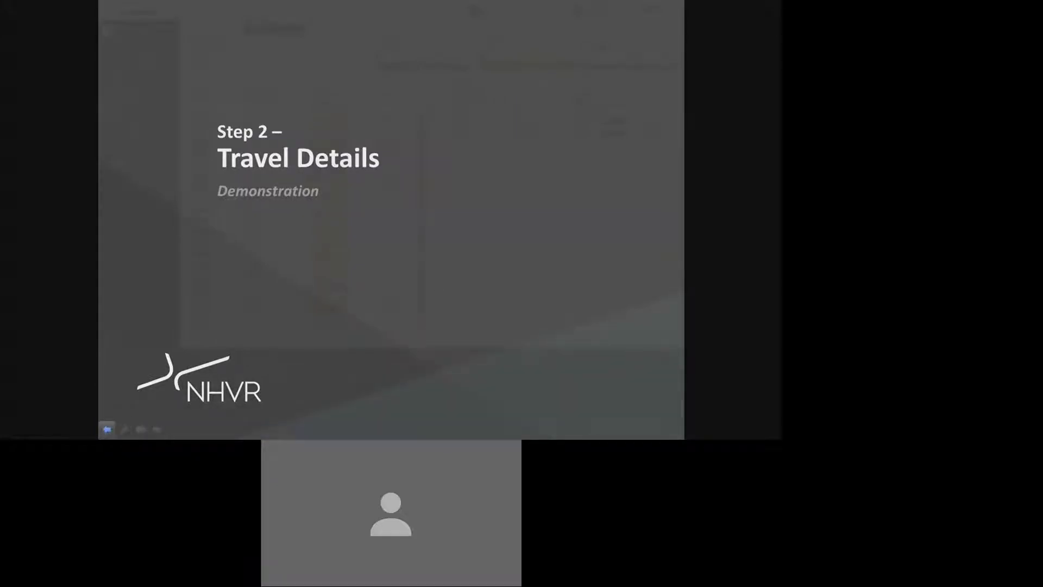
- End the slideshow, switch to the NHVR Portal in Chrome and open the permit application's Travel details stage
key("Escape")
left_click(105, 435)
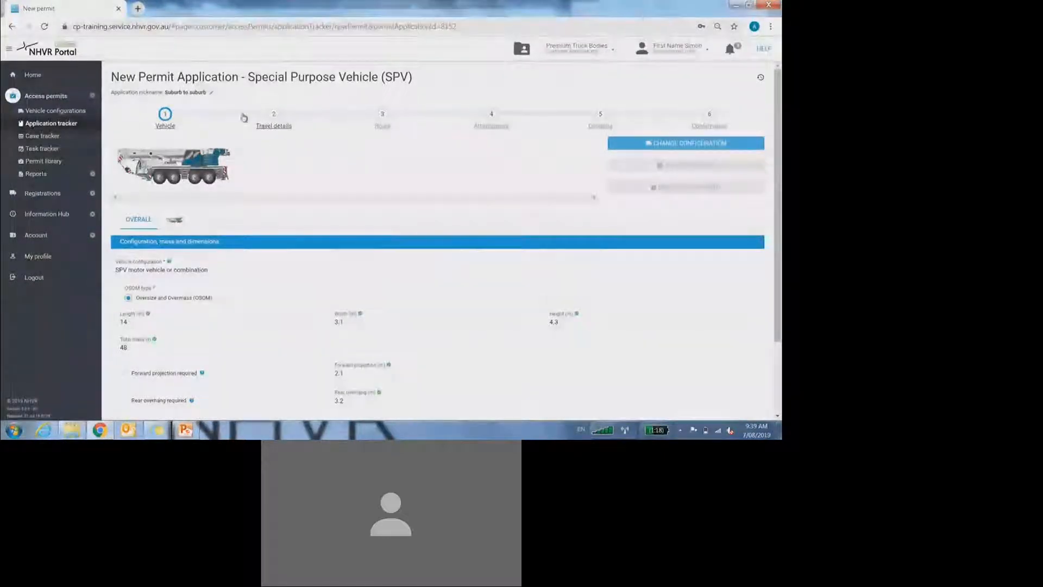
left_click(276, 123)
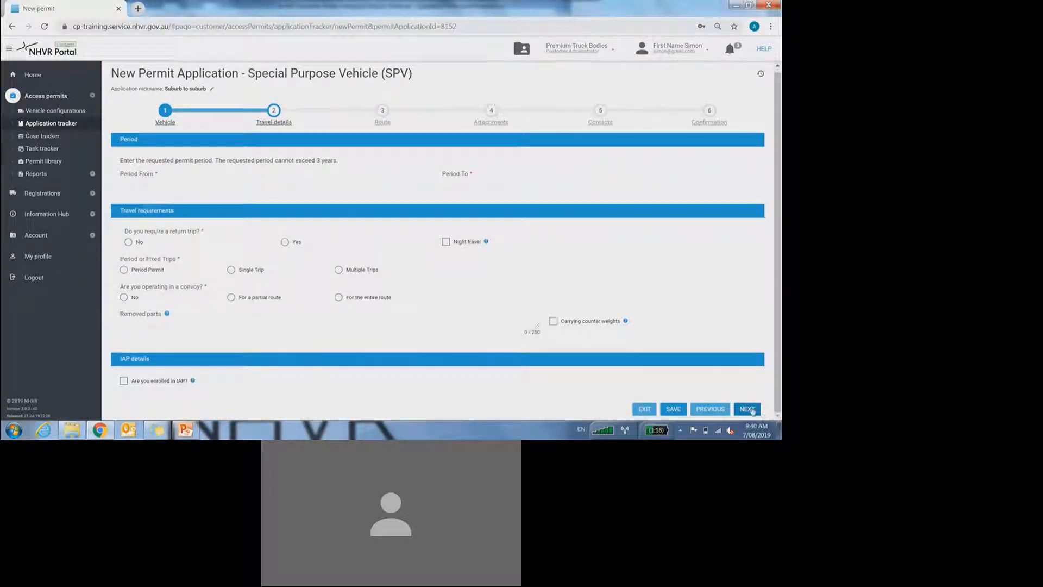
left_click(753, 410)
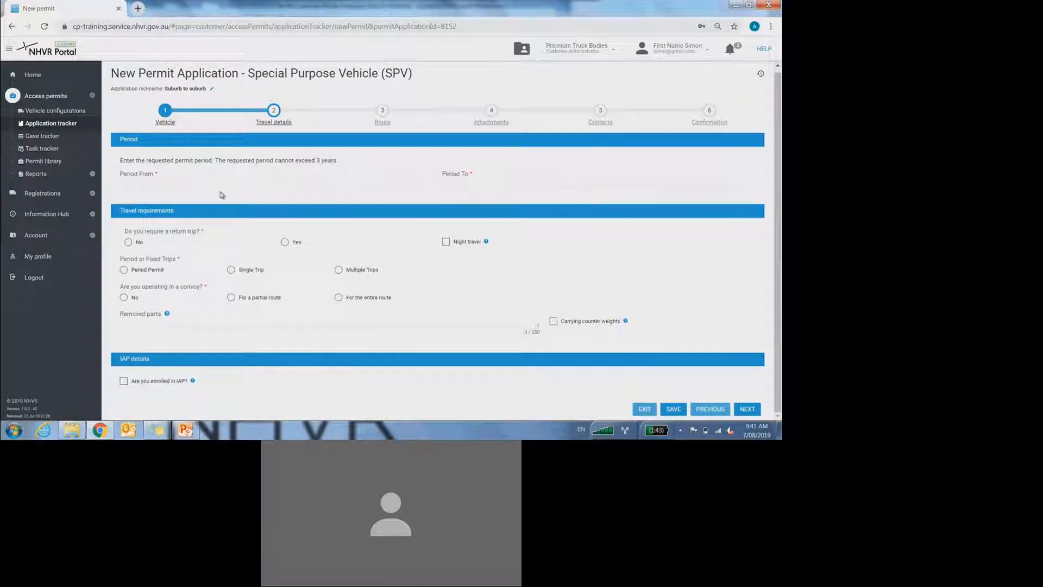
- Set the requested permit period to run from 07-Aug-2019 to 06-Aug-2022
left_click(169, 182)
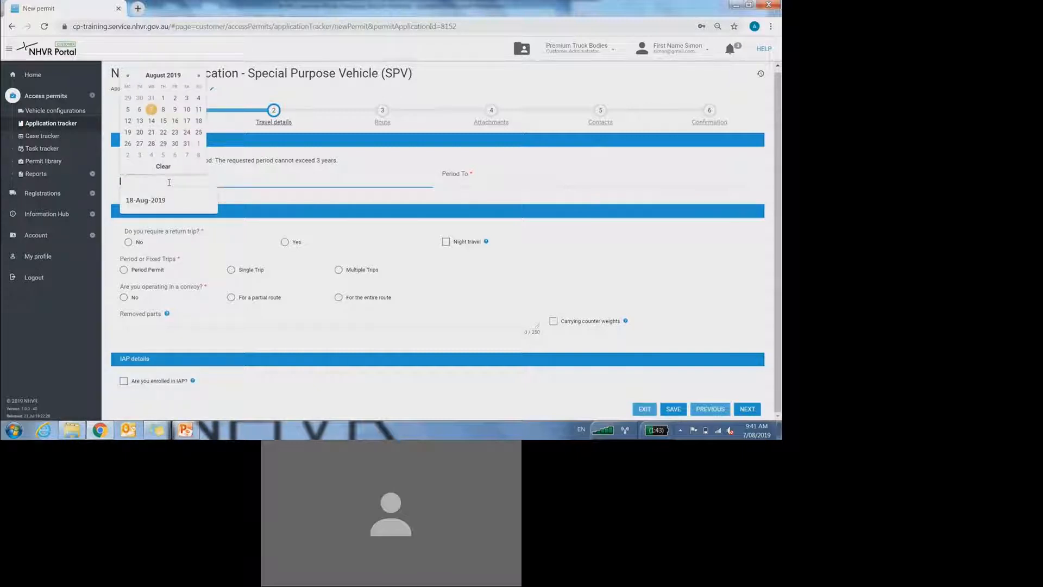
left_click(153, 115)
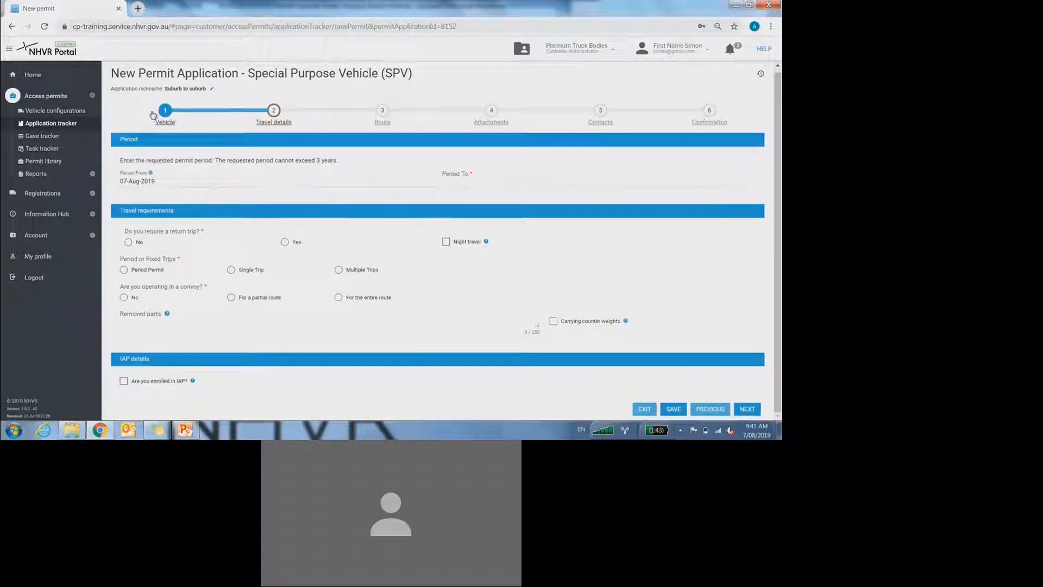
left_click(446, 182)
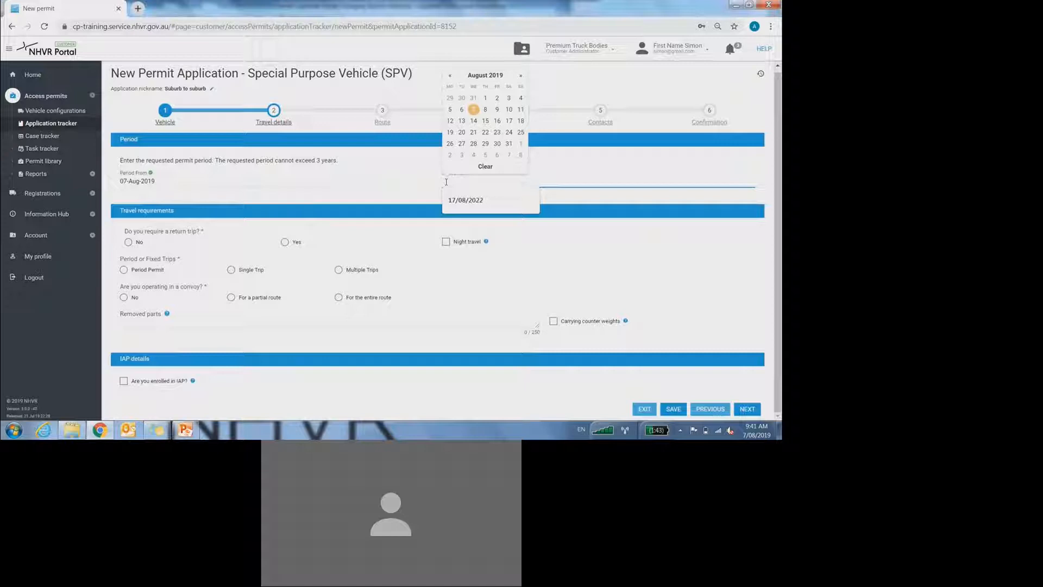
left_click(521, 75)
left_click(521, 76)
left_click(520, 76)
left_click(521, 76)
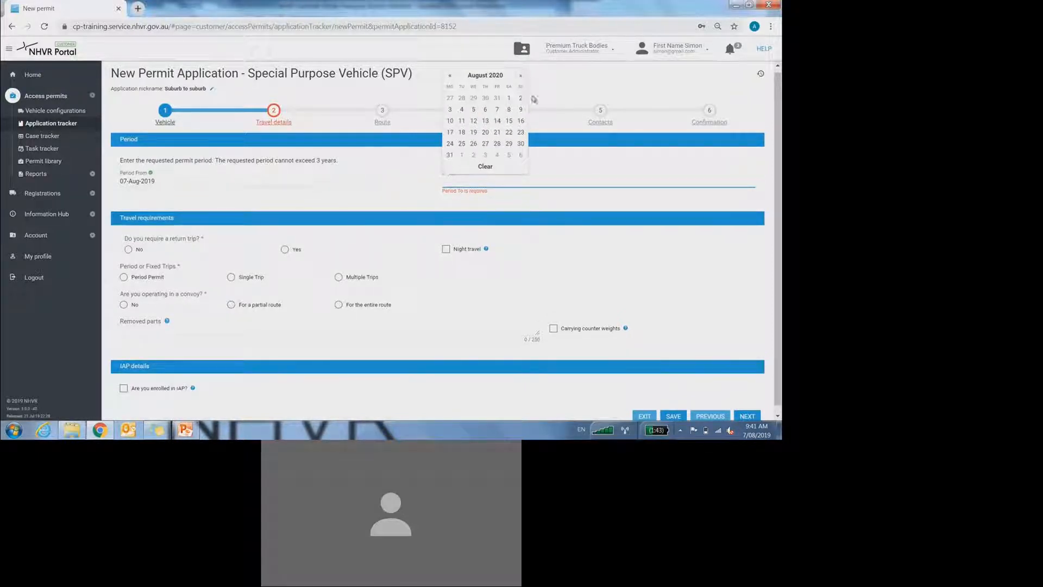
left_click(482, 180)
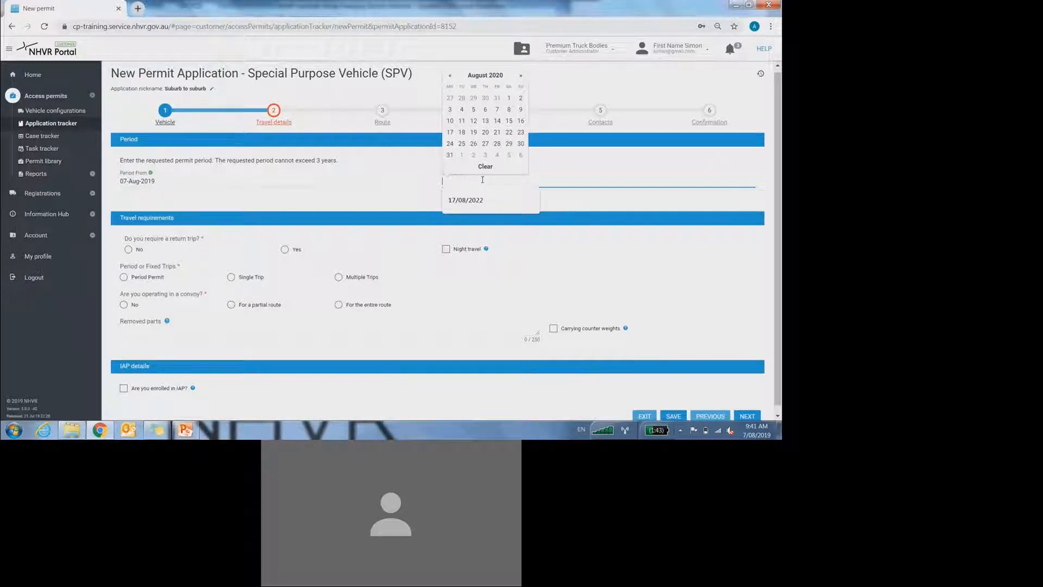
type("06")
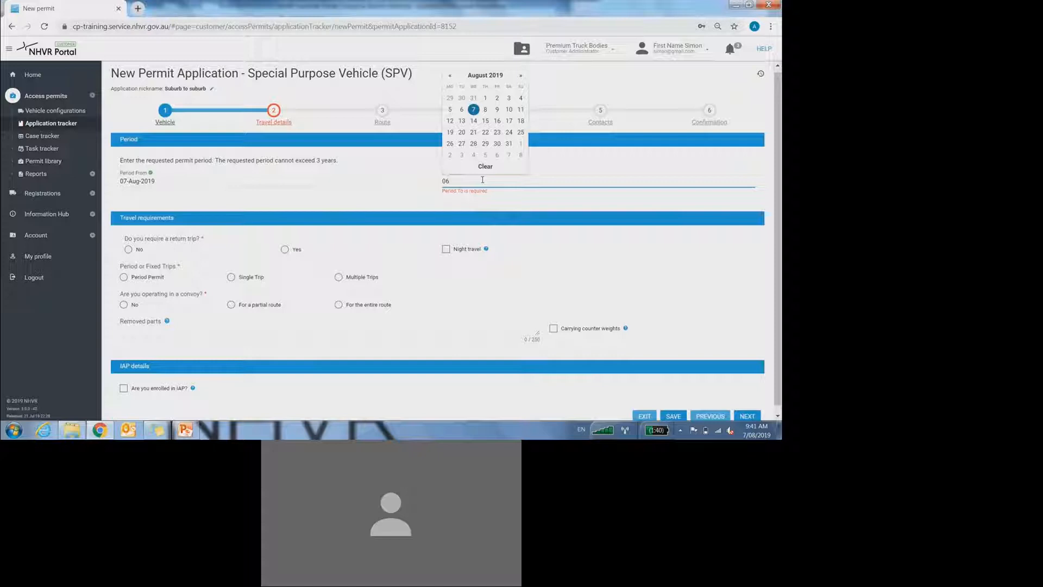
type("/08/2022")
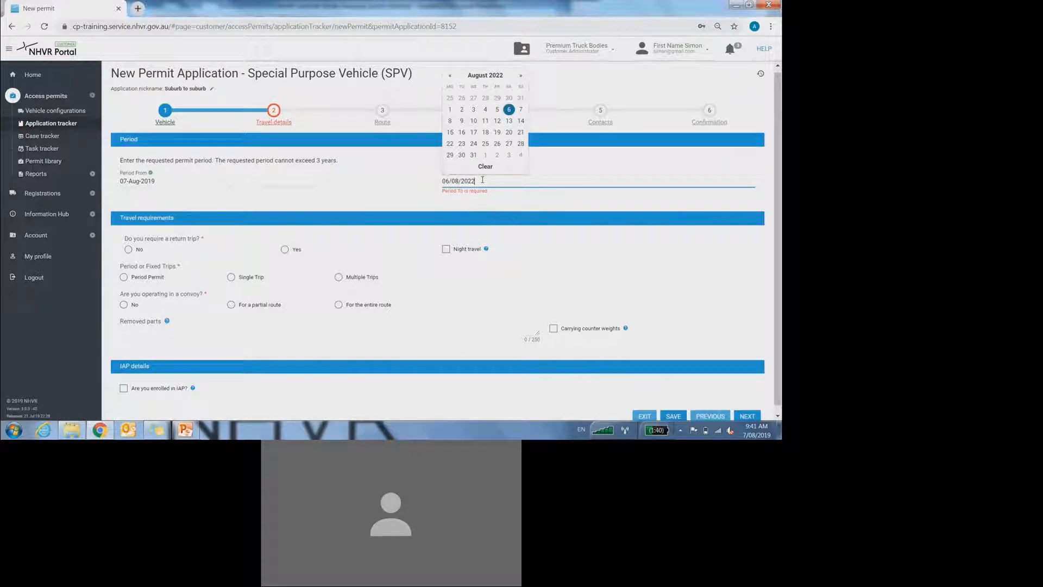
left_click(484, 204)
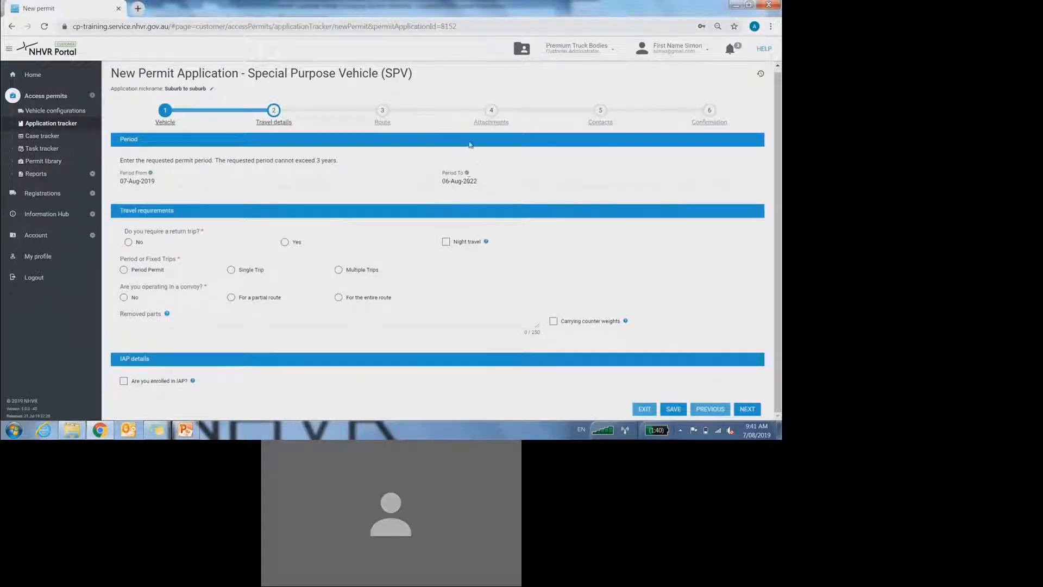
- Browse forward and back through the months in the Period To calendar
left_click(457, 180)
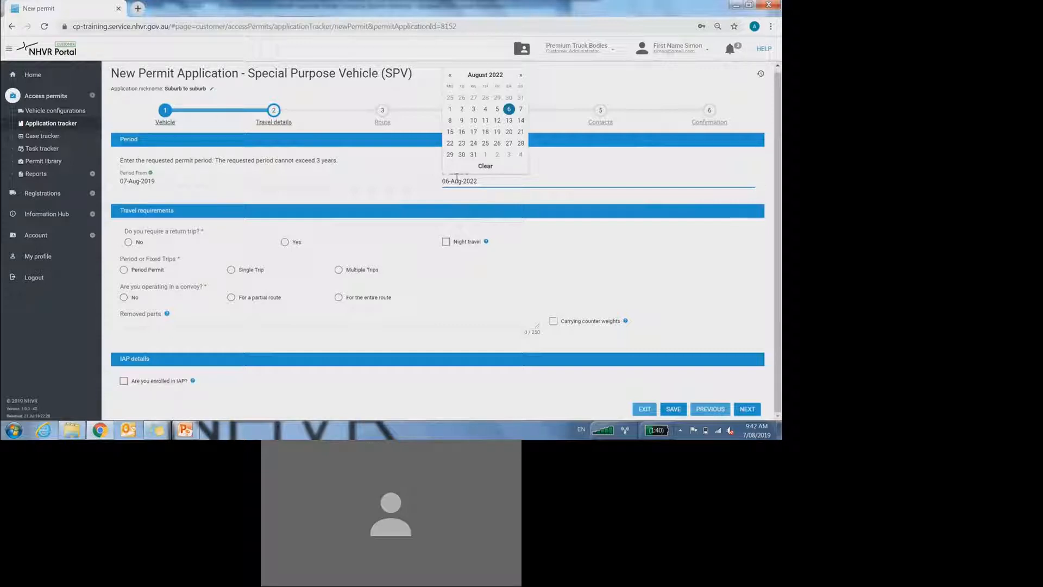
left_click(520, 74)
left_click(520, 74)
left_click(450, 76)
left_click(450, 76)
left_click(450, 76)
left_click(450, 75)
left_click(520, 75)
left_click(520, 76)
- Change the permit period to start on 01-Sep-2019 and end on 31-Aug-2022
left_click(285, 181)
left_click(198, 75)
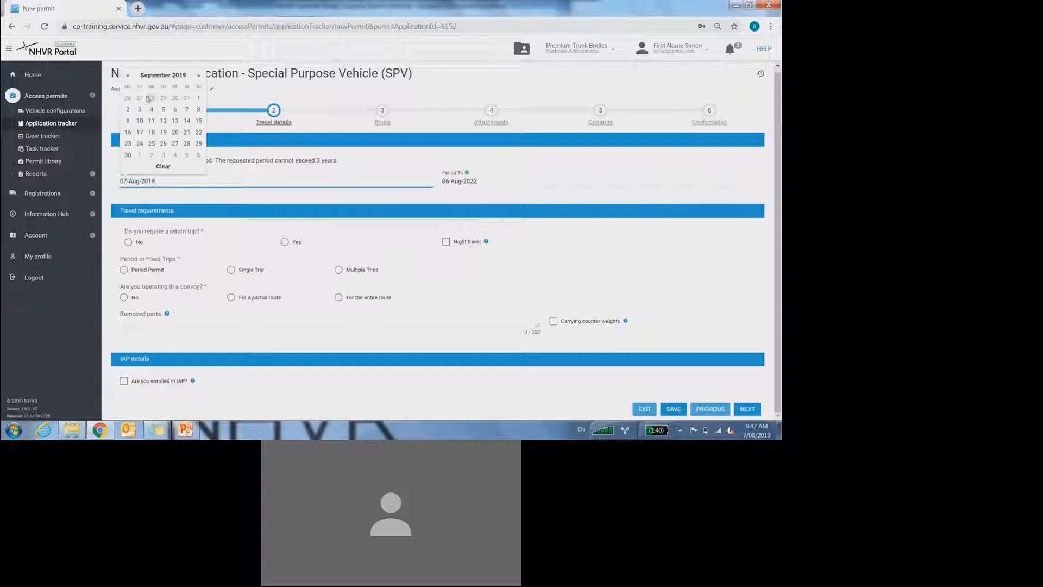
left_click(199, 99)
left_click(483, 176)
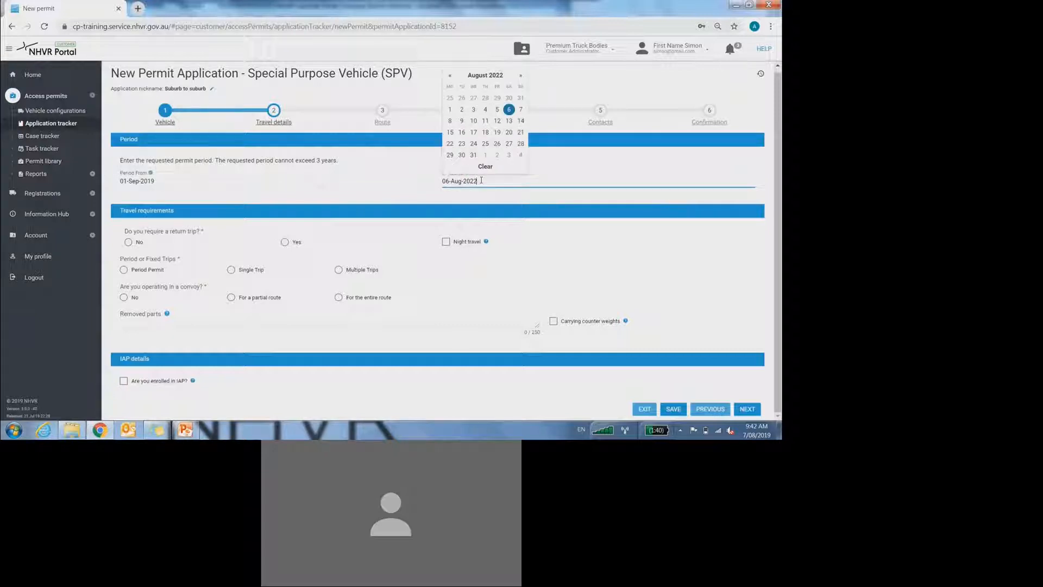
left_click(473, 154)
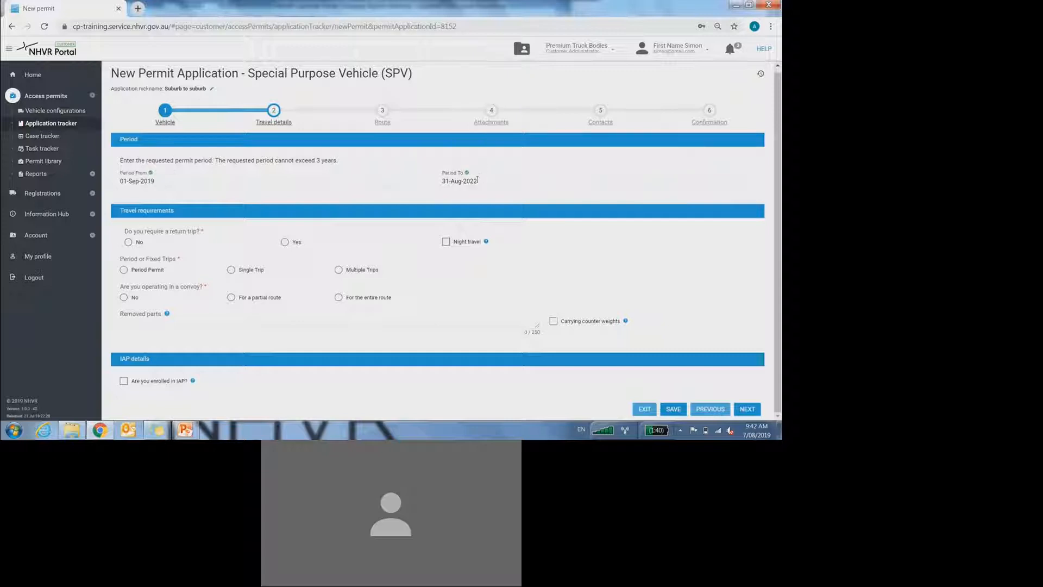
- Replace the Period To date with 31/09/2019
left_click(481, 177)
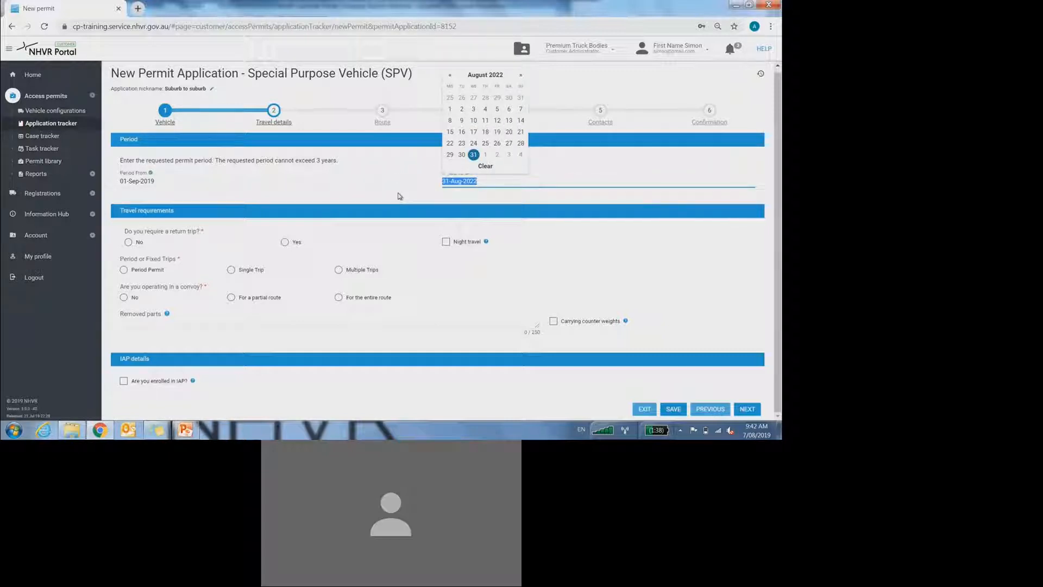
type("0")
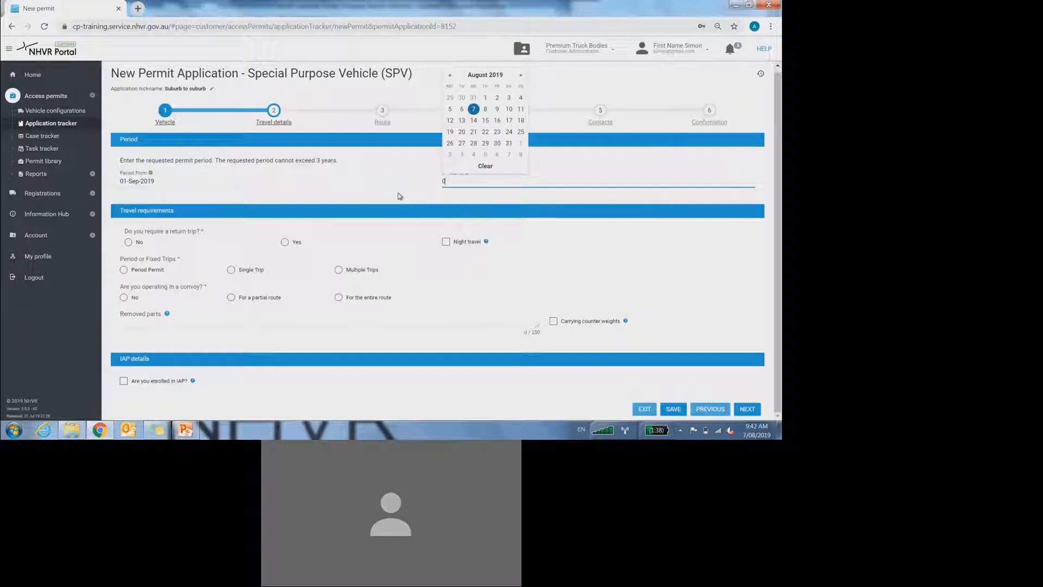
key("BackSpace")
type("31/09/2")
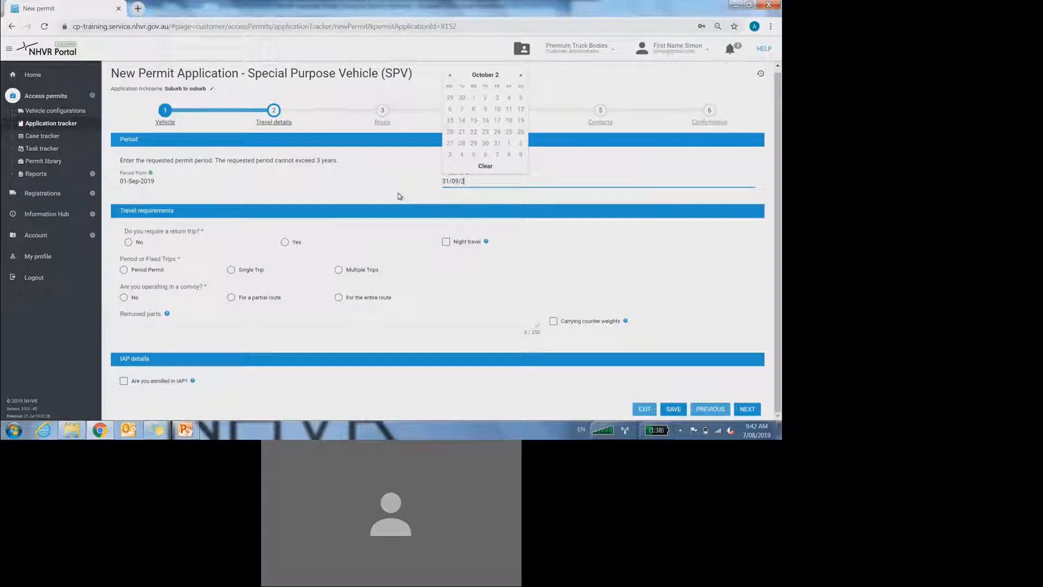
type("019")
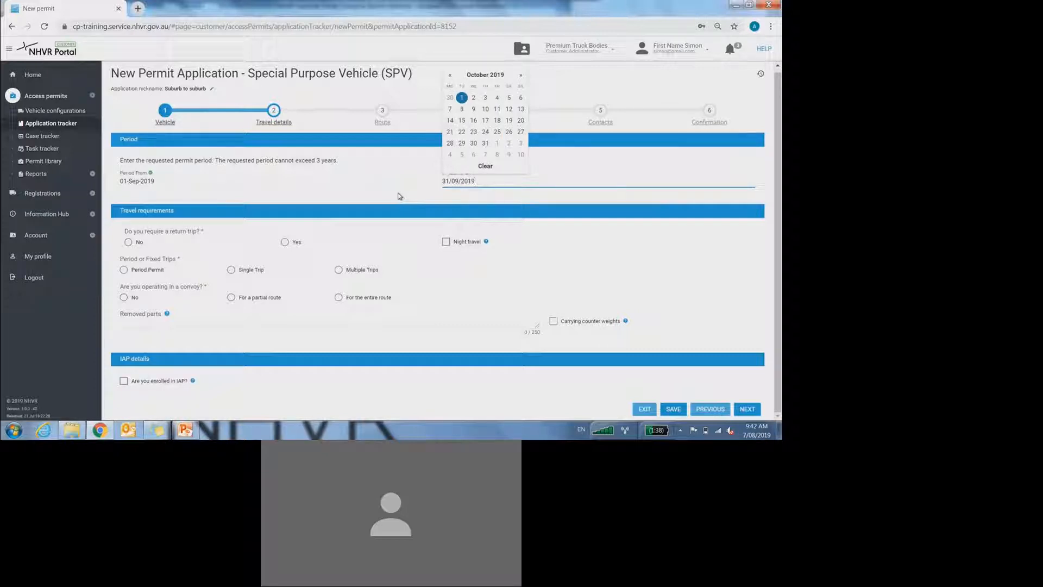
left_click(400, 196)
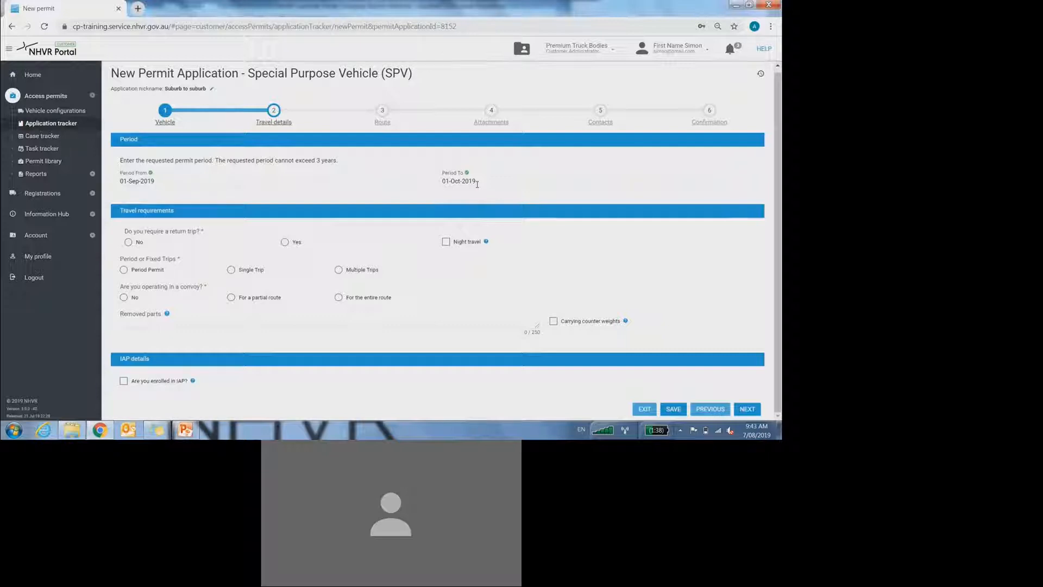
left_click(183, 184)
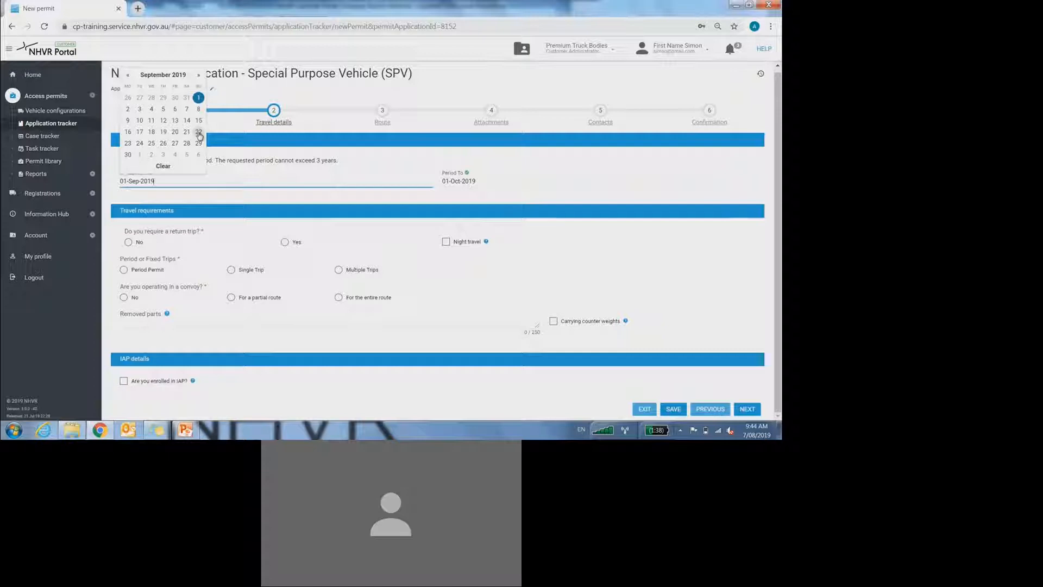
left_click(187, 190)
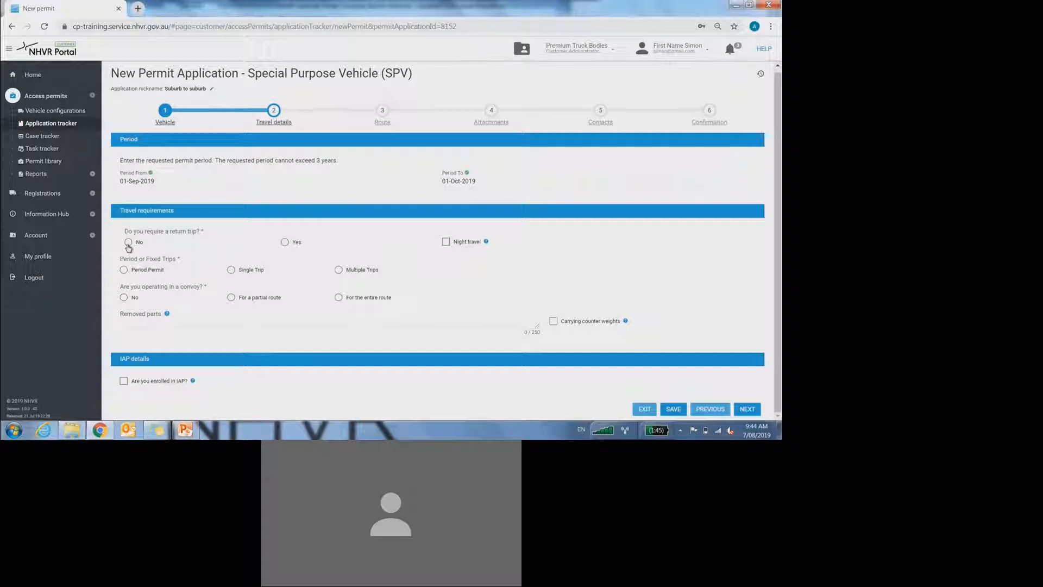
- Request a return trip with night travel and enter "oihohsoihcsoih" as the reasoning for night travel
left_click(286, 241)
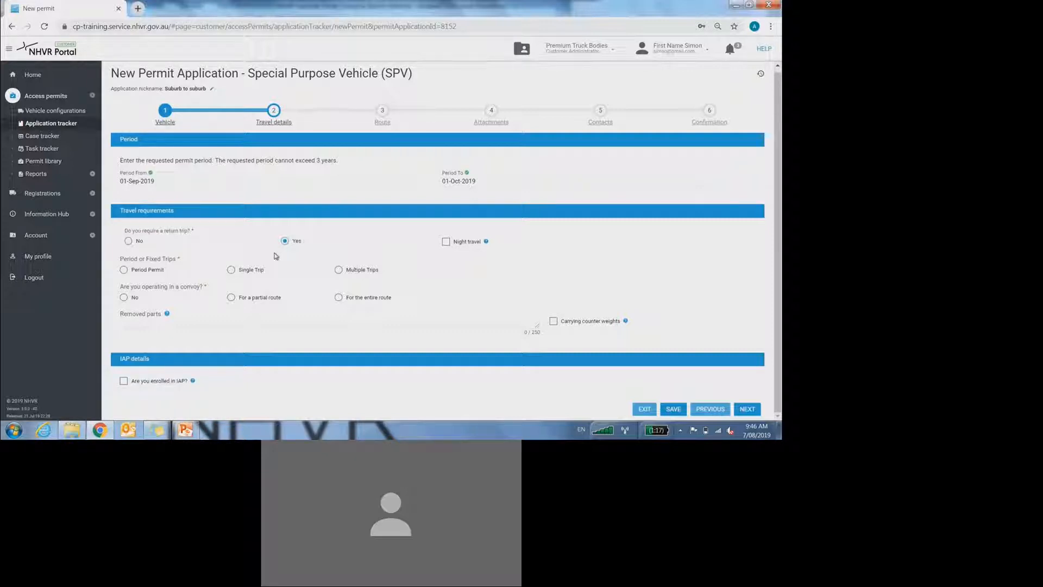
left_click(447, 245)
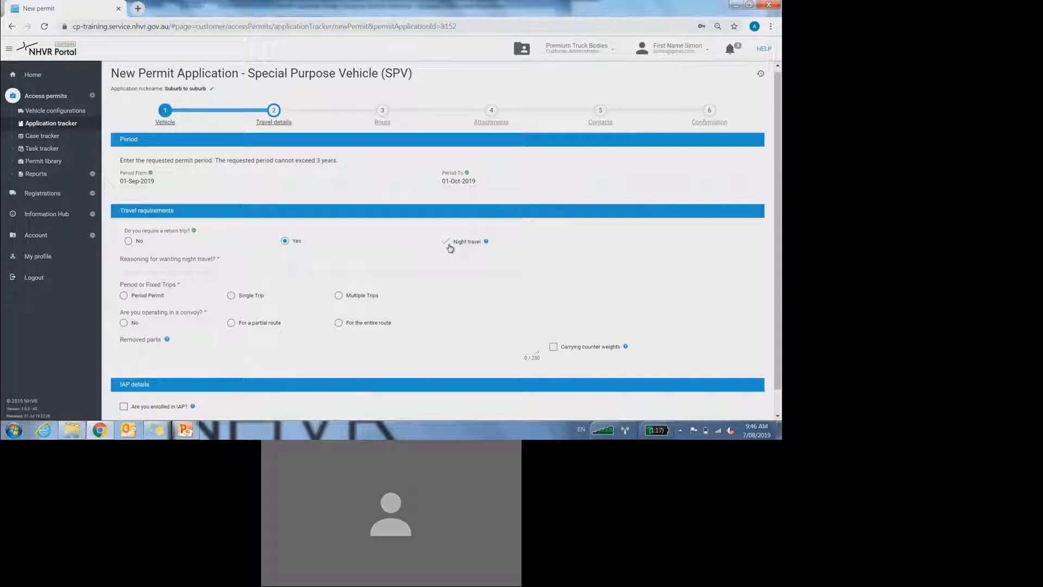
left_click(392, 262)
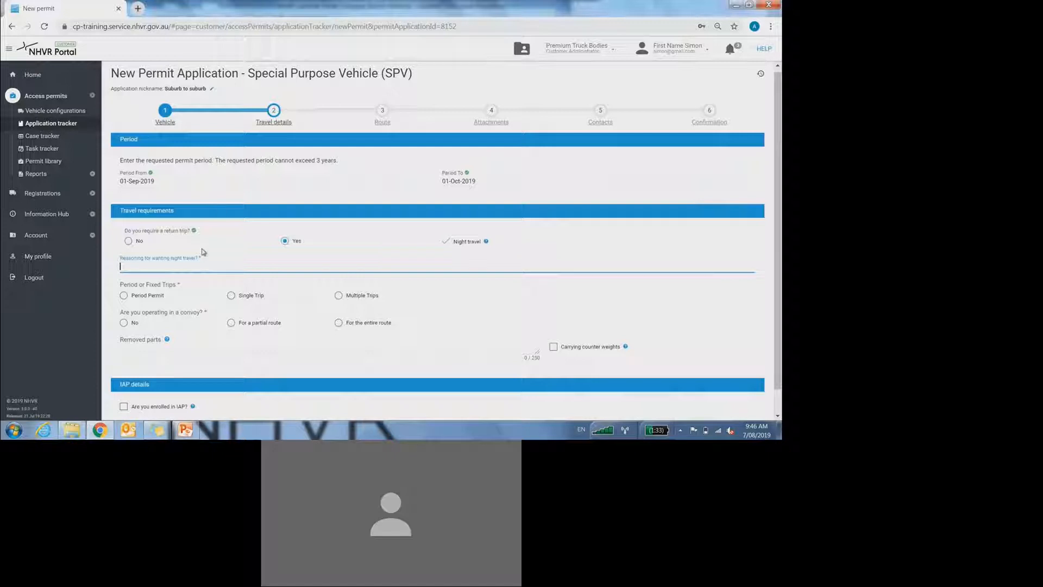
type("oihohsoihcsoih")
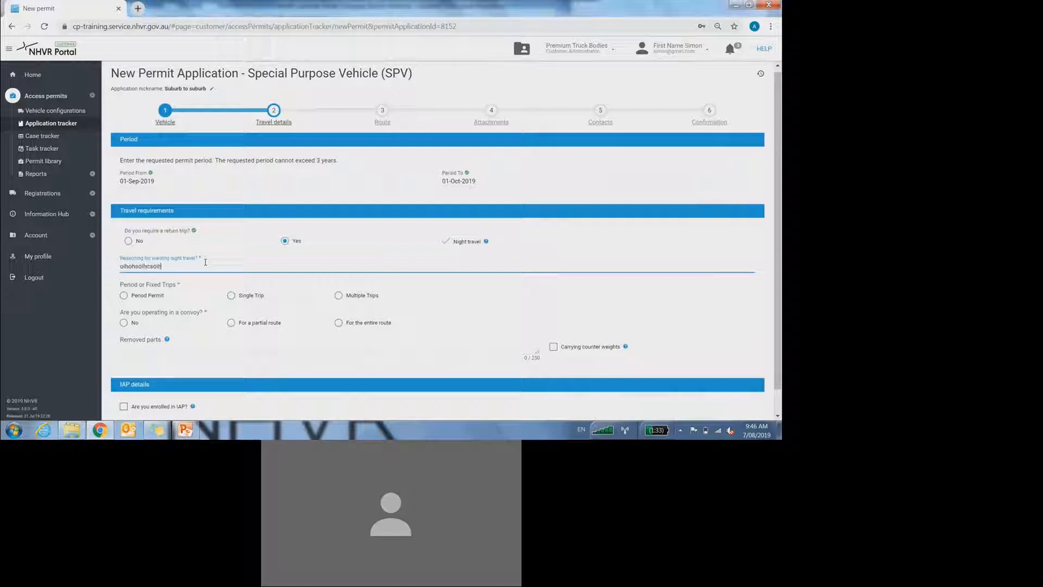
- Try the alternative trip types, including Multiple Trips with 3 as the number of trips
scroll(190, 288, "down", 1)
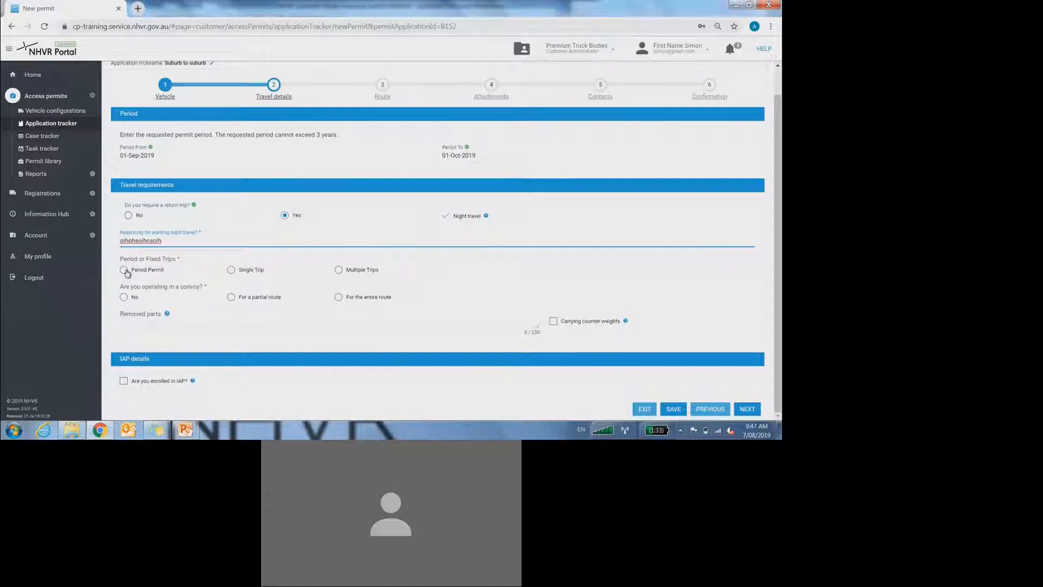
left_click(125, 270)
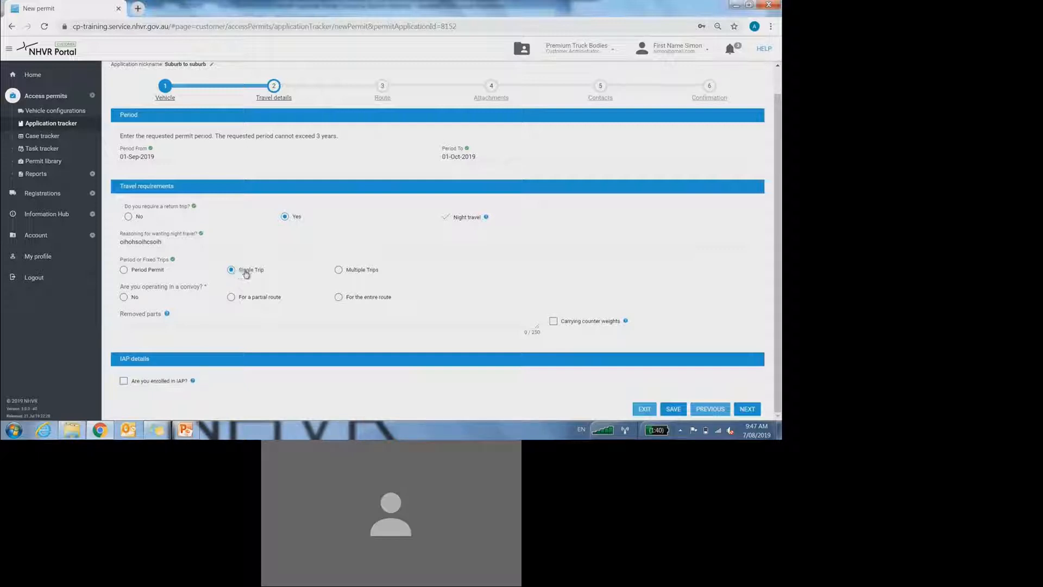
left_click(339, 273)
left_click(457, 270)
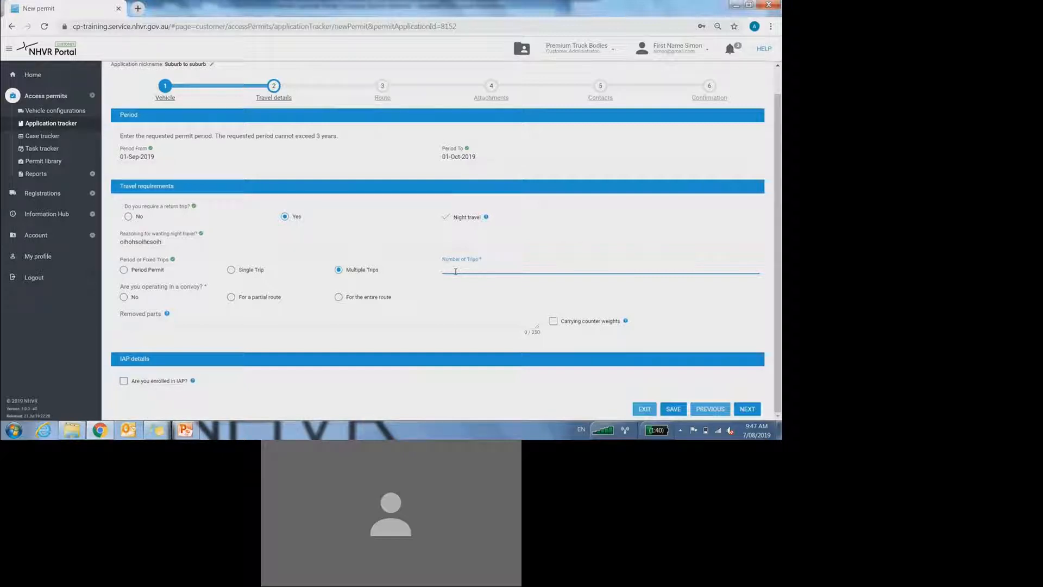
type("3")
- Choose Period Permit as the trip type and answer No to operating in a convoy
left_click(145, 275)
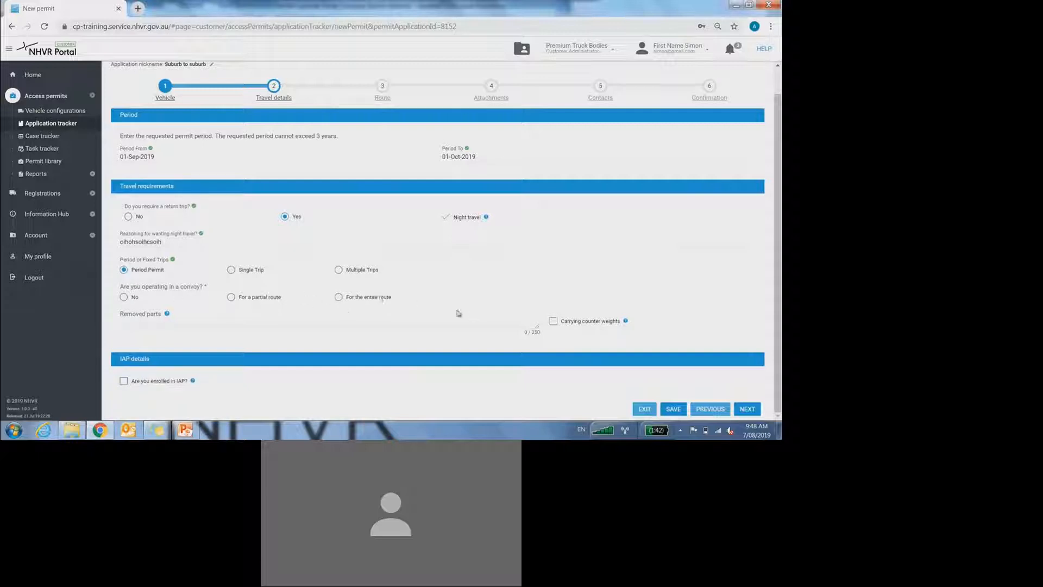
left_click(130, 299)
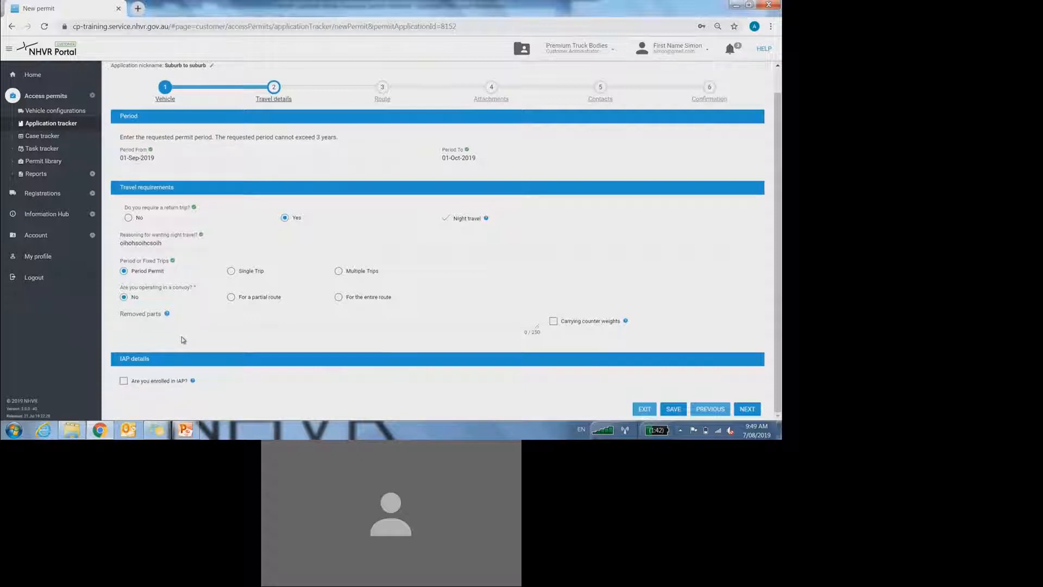
- Try entering "Counter weights, hook, fly" as the removed parts and clear the whole entry again
left_click(162, 325)
type("Counter weights, hook, fly")
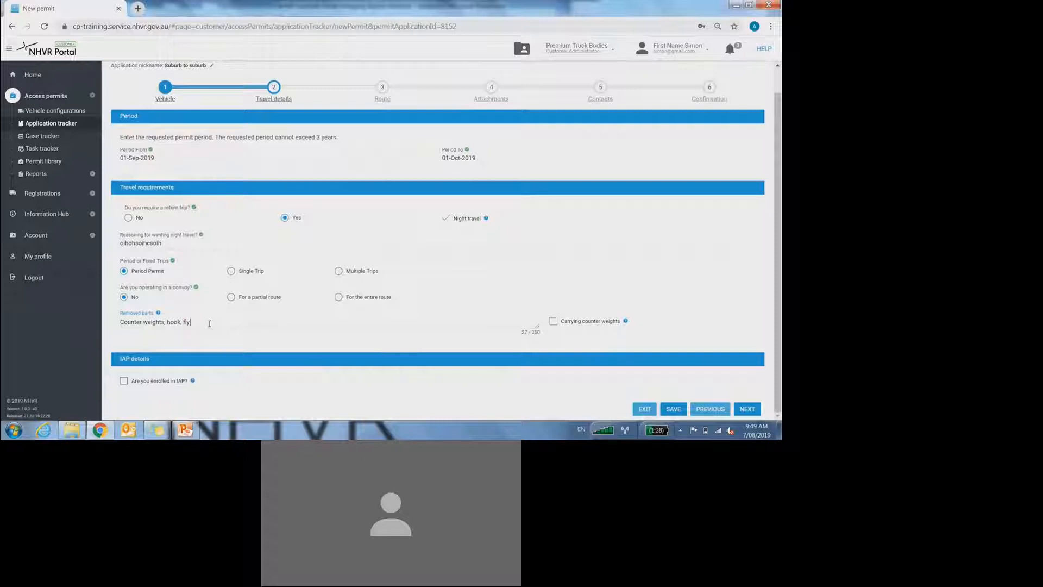
key("BackSpace")
key("BackSpace")
key("BackSpace")
key("BackSpace")
key("BackSpace")
key("BackSpace")
key("BackSpace")
key("BackSpace")
key("BackSpace")
key("BackSpace")
key("BackSpace")
key("BackSpace")
key("BackSpace")
key("BackSpace")
key("BackSpace")
key("BackSpace")
key("BackSpace")
key("BackSpace")
key("BackSpace")
key("BackSpace")
key("BackSpace")
key("BackSpace")
key("BackSpace")
key("BackSpace")
key("BackSpace")
key("BackSpace")
key("BackSpace")
- Declare that counter weights are carried and that the vehicle is enrolled in IAP in NSW and QLD
left_click(556, 322)
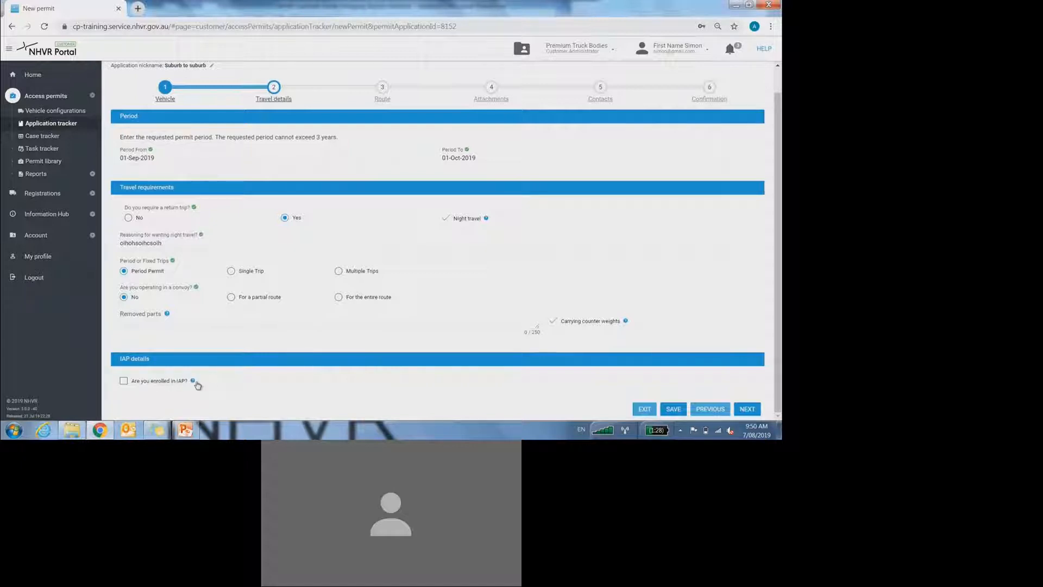
left_click(124, 382)
scroll(124, 381, "down", 1)
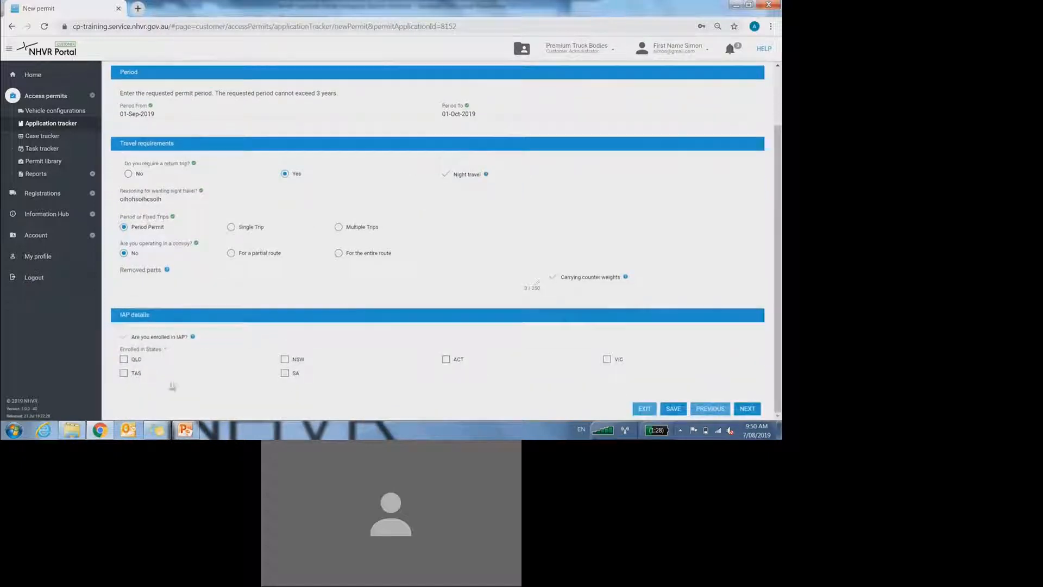
left_click(286, 360)
left_click(129, 361)
- Review the completed travel details and continue to the application's Route stage
scroll(218, 369, "up", 1)
scroll(219, 369, "up", 1)
scroll(218, 369, "down", 1)
scroll(218, 369, "up", 1)
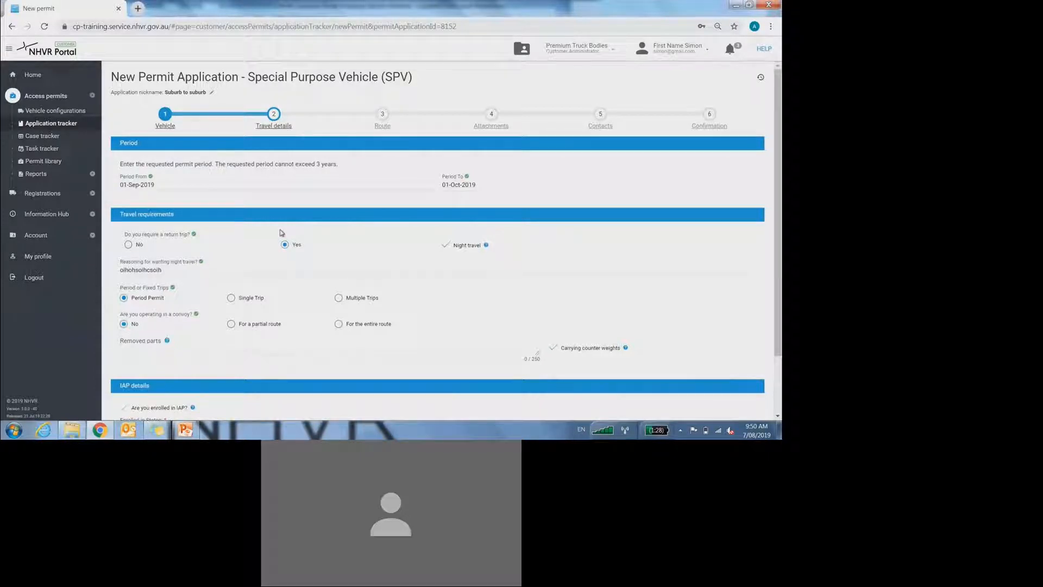
left_click(479, 249)
scroll(396, 257, "down", 3)
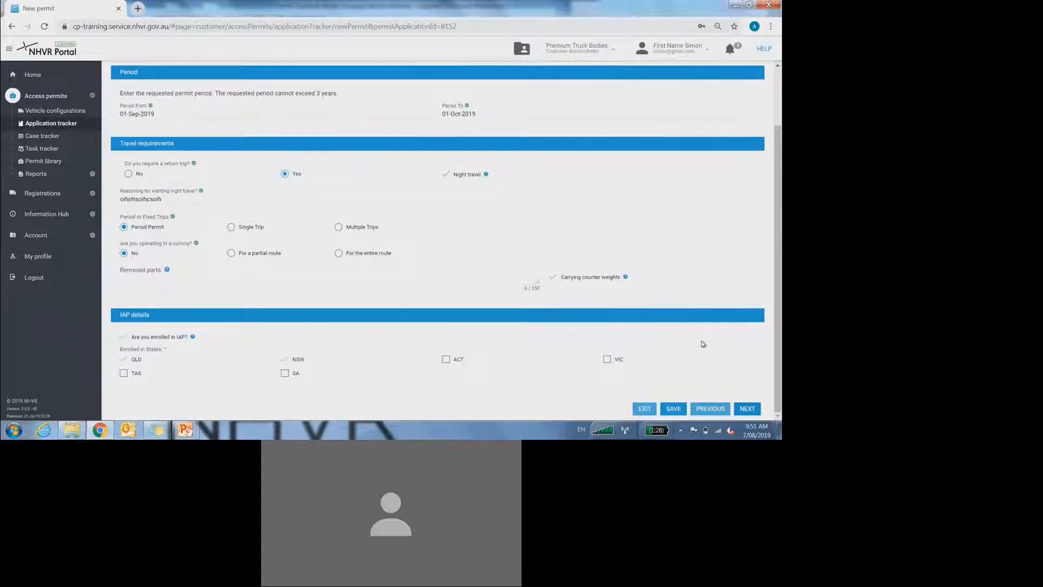
left_click(748, 409)
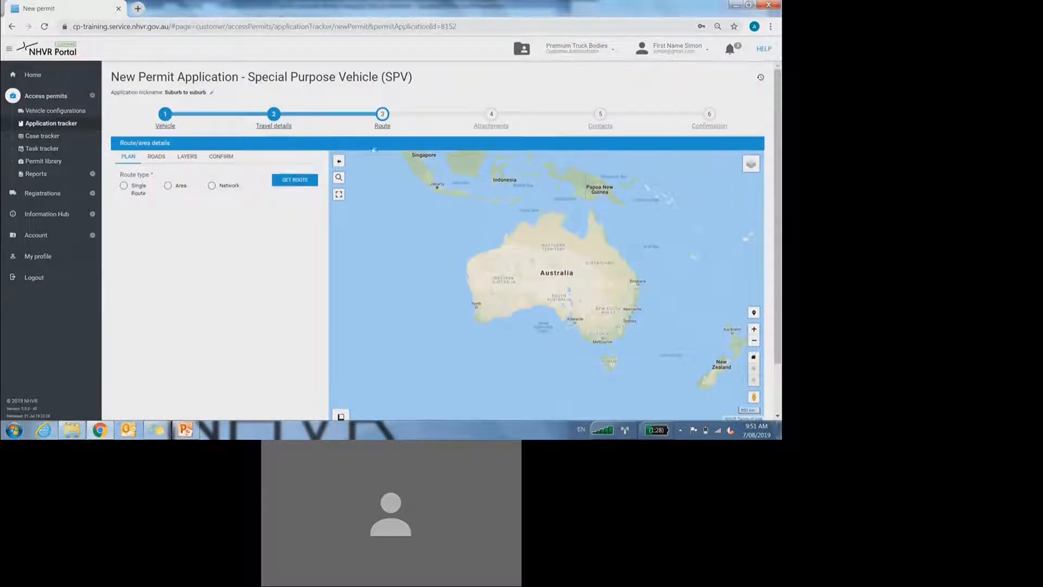
left_click(382, 123)
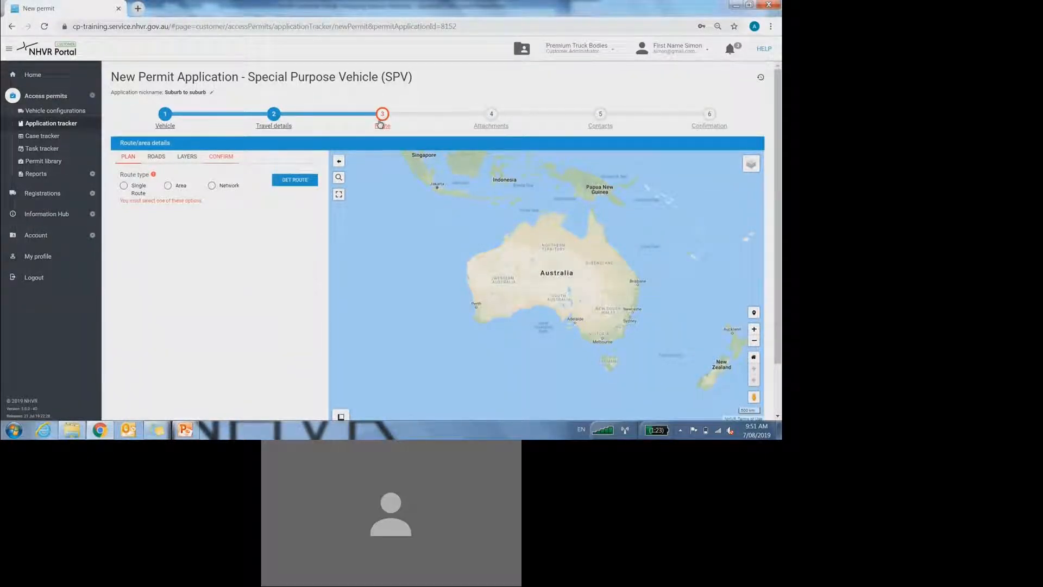
- Switch back to the training presentation in PowerPoint
left_click(188, 431)
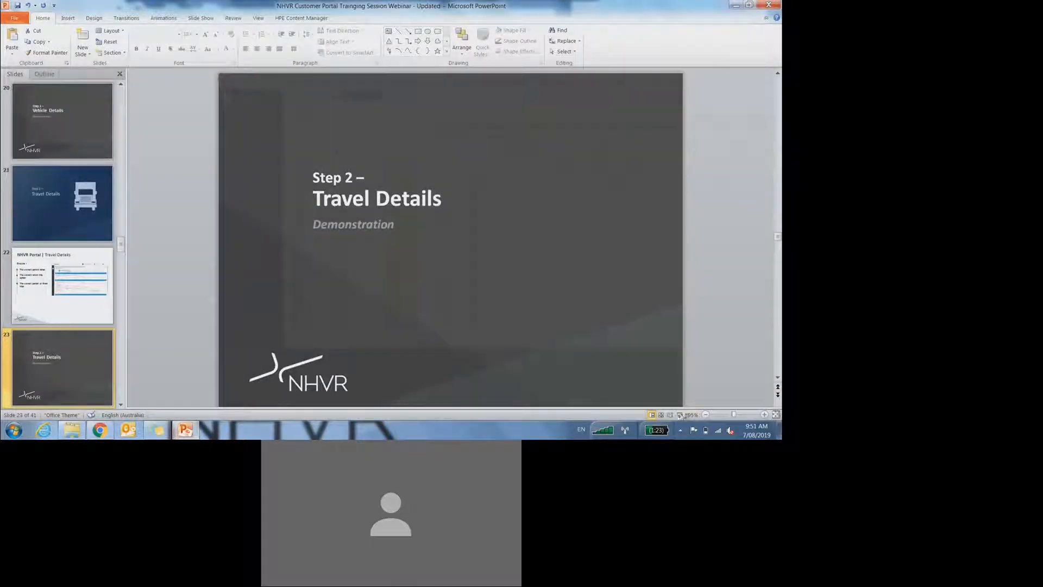